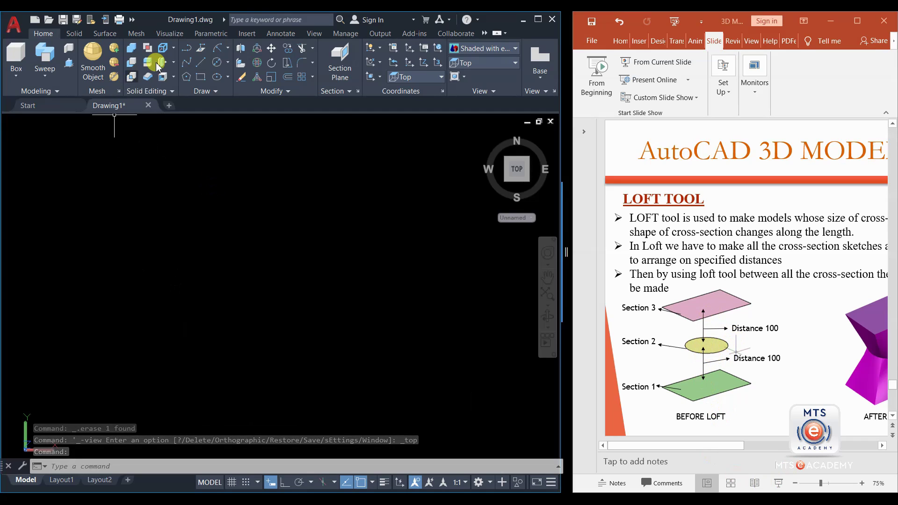
Draw a rectangle 500 wide and 300 high in the empty drawing as the first loft section.
click(201, 77)
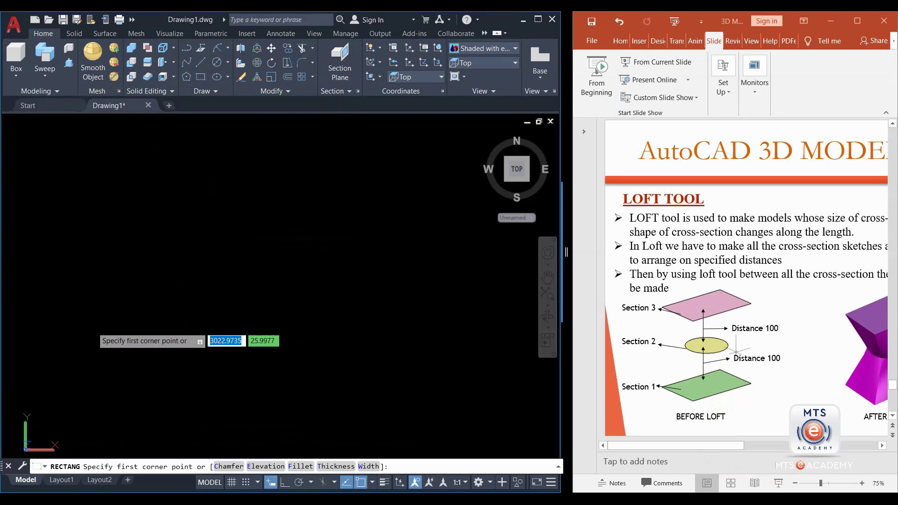
click(92, 327)
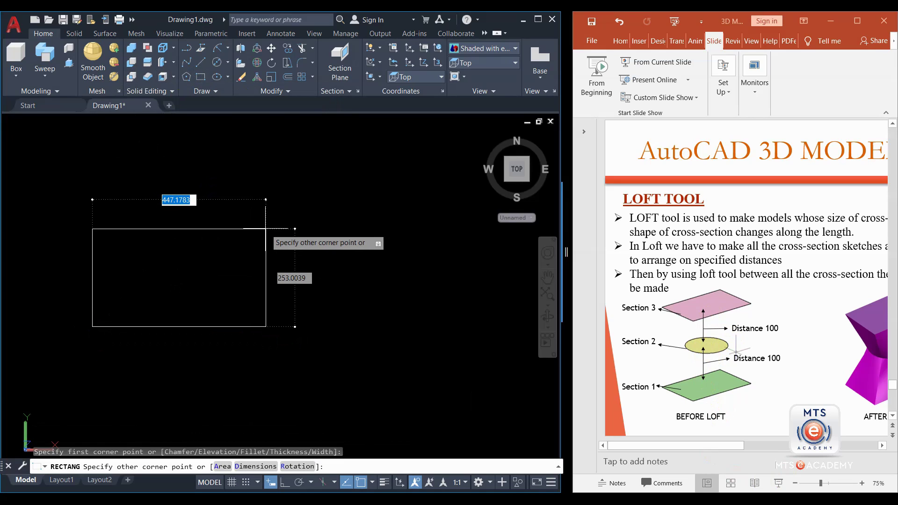
text(500)
key(Tab)
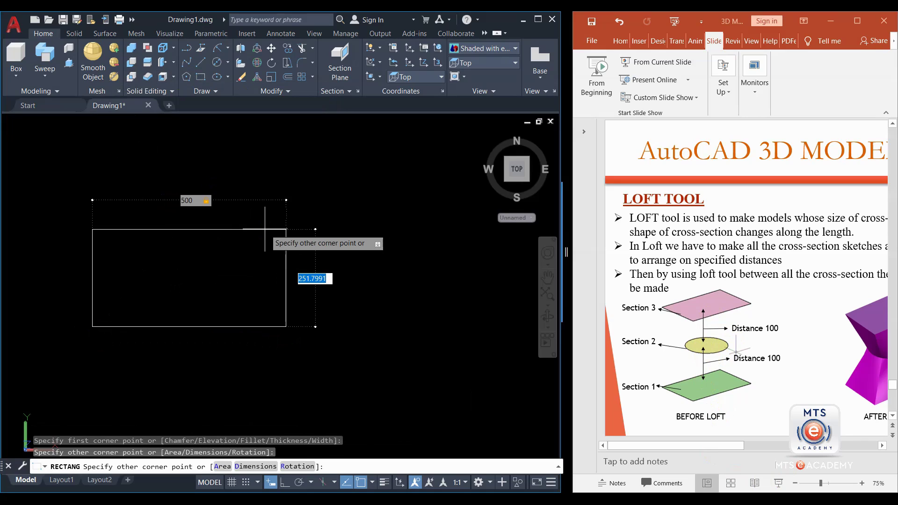
text(300)
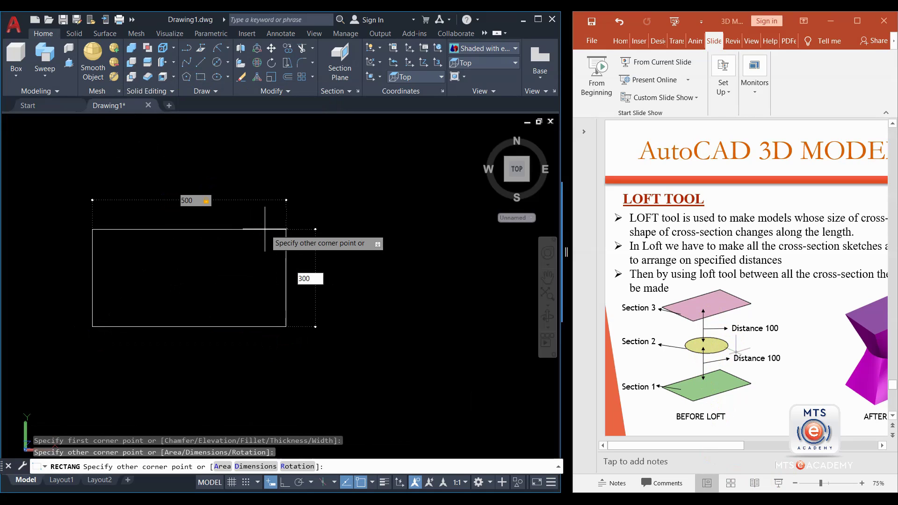
key(Return)
Draw a circle with a diameter of 250 in the empty space to the right of the rectangle.
middle_drag(239, 278, 160, 282)
scroll(162, 281, down, 4)
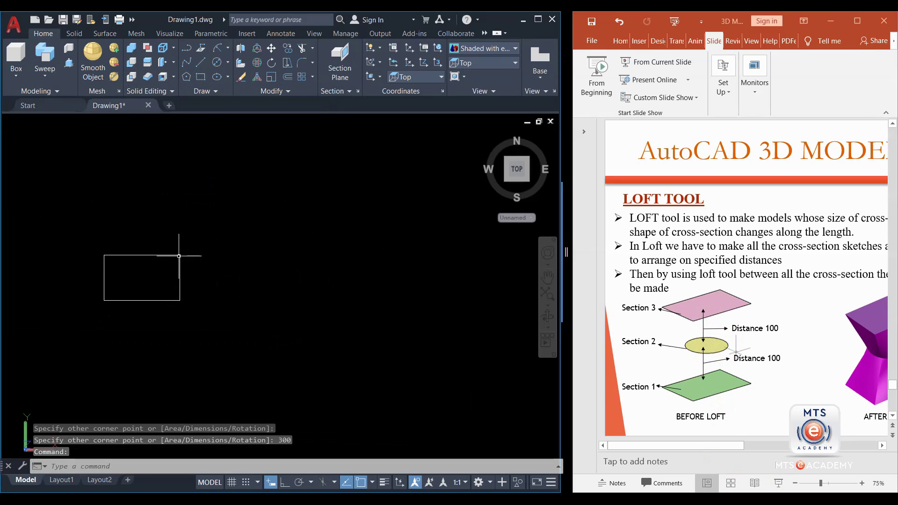
click(220, 62)
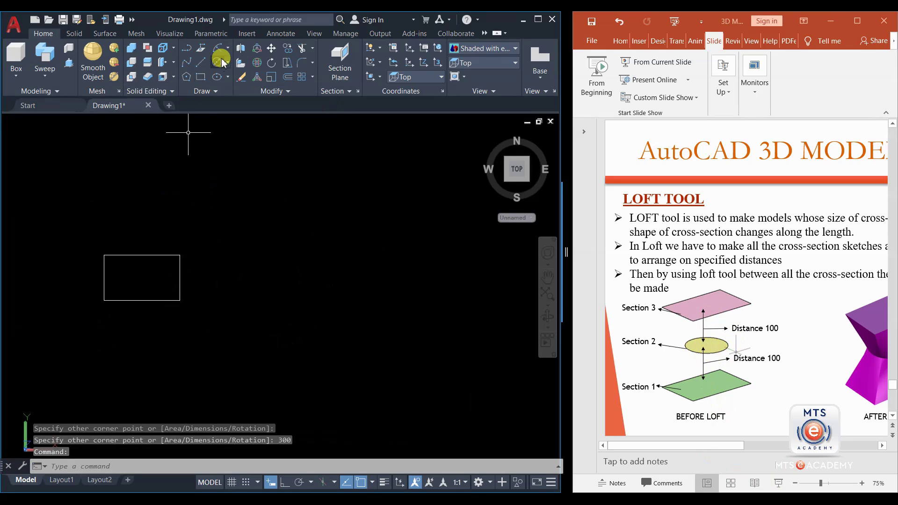
click(264, 278)
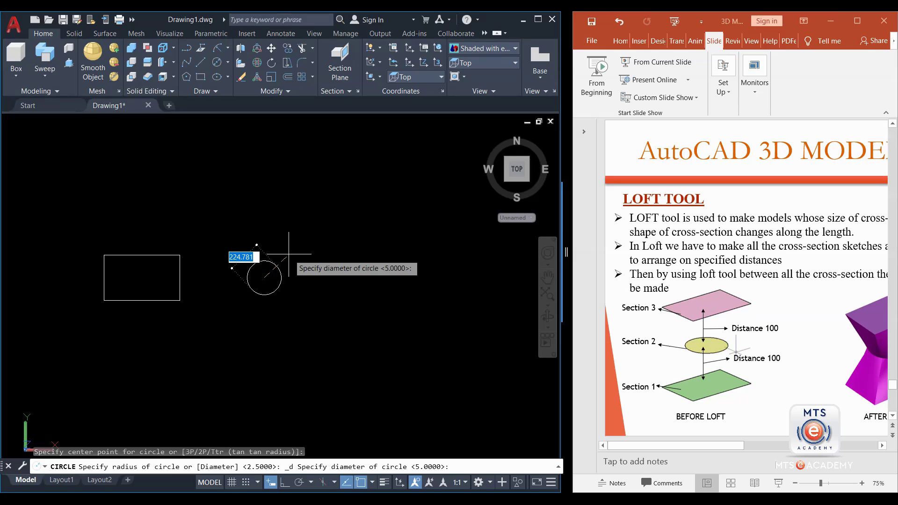
text(250)
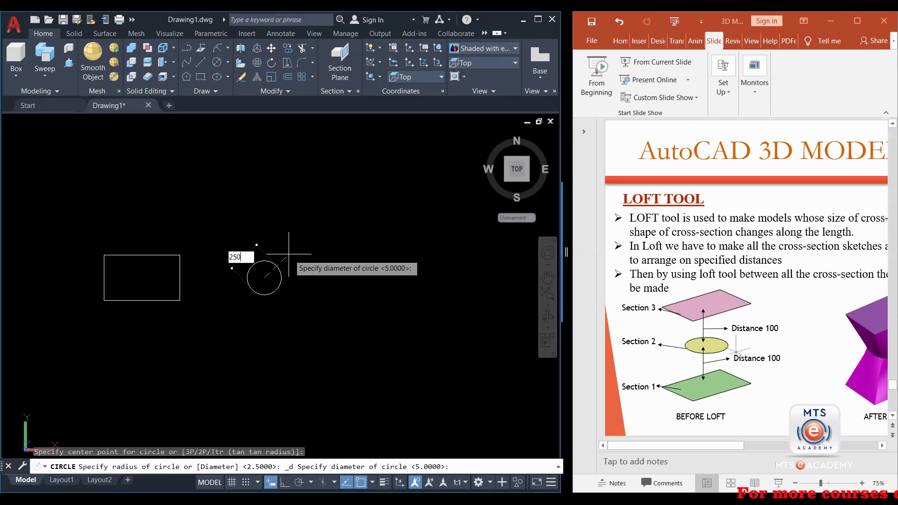
key(Return)
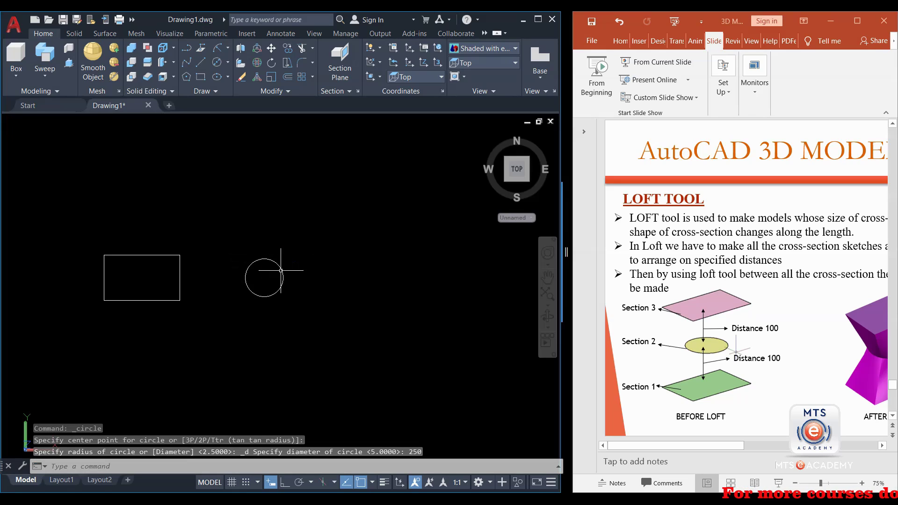
Draw a second rectangle 600 wide and 400 high to the right of the circle.
middle_drag(291, 275, 214, 266)
click(201, 76)
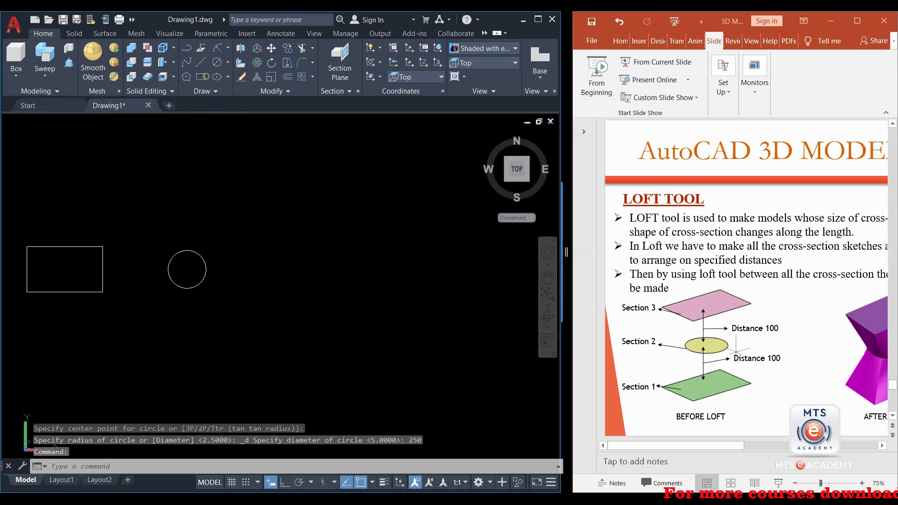
click(263, 292)
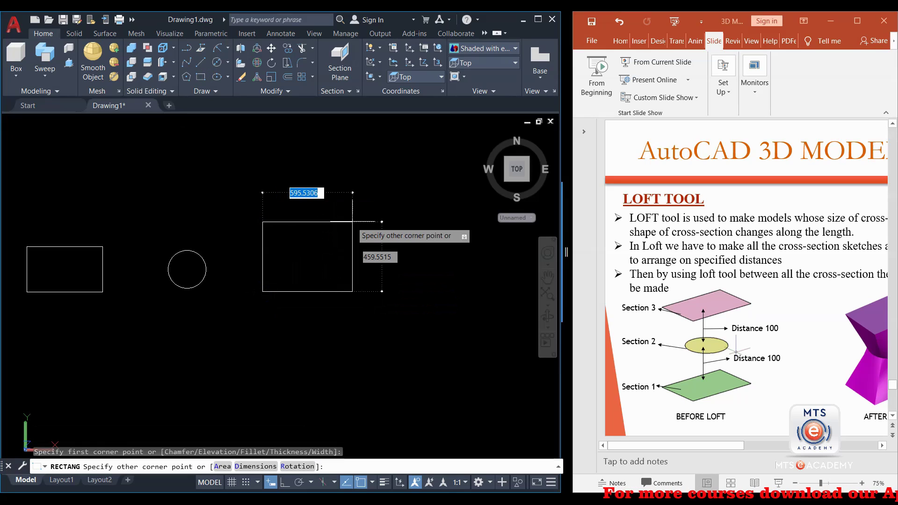
text(600)
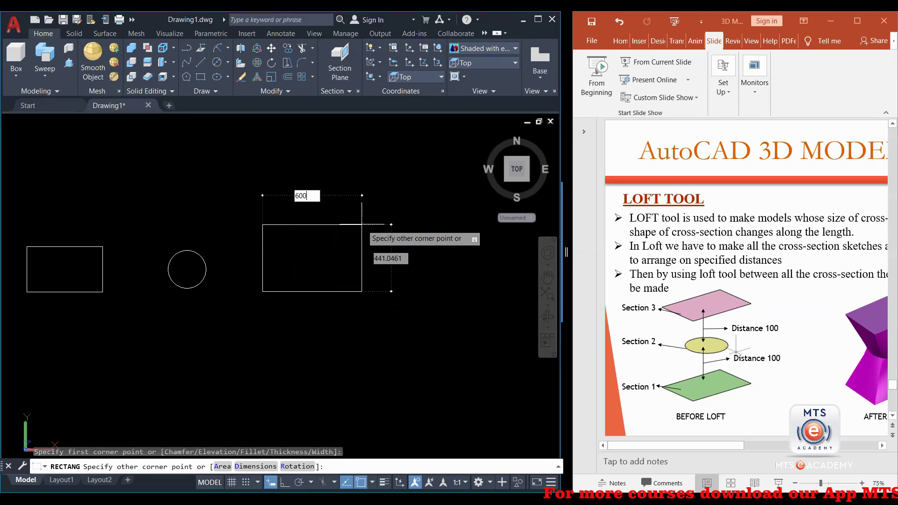
key(Tab)
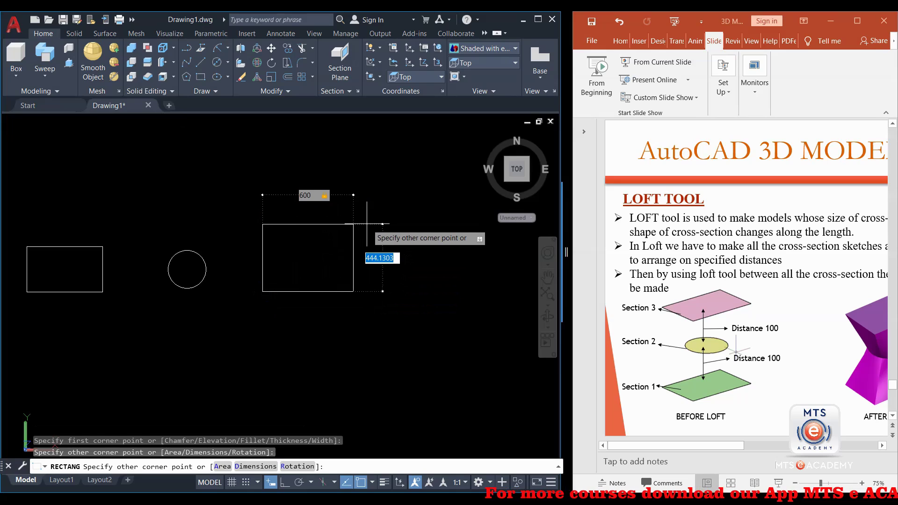
text(4)
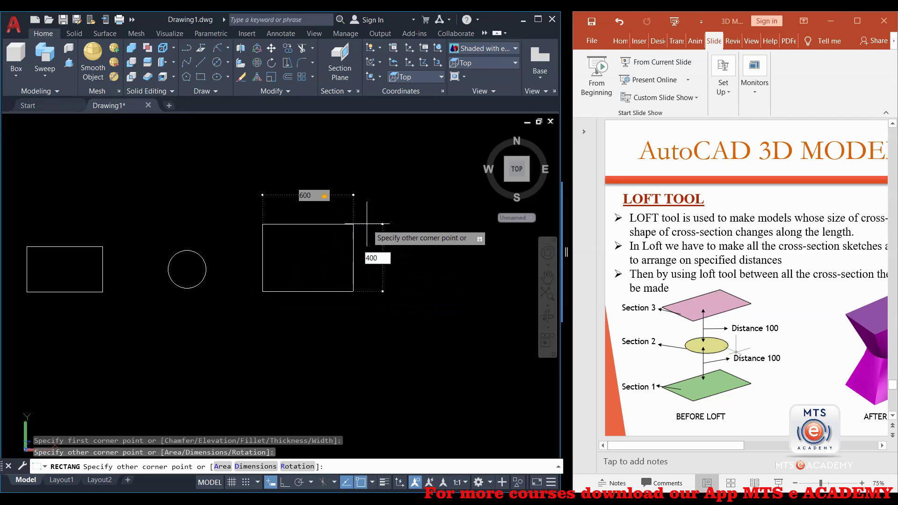
text(00)
key(Return)
Move the circle by its centre onto the centre of the 500 by 300 rectangle.
middle_drag(230, 314, 251, 311)
scroll(242, 317, down, 2)
scroll(261, 270, up, 2)
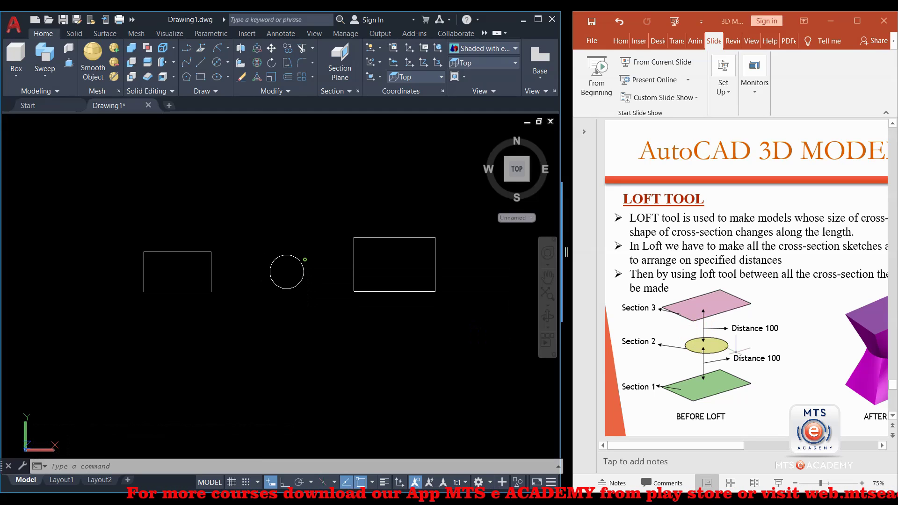
click(302, 262)
click(311, 225)
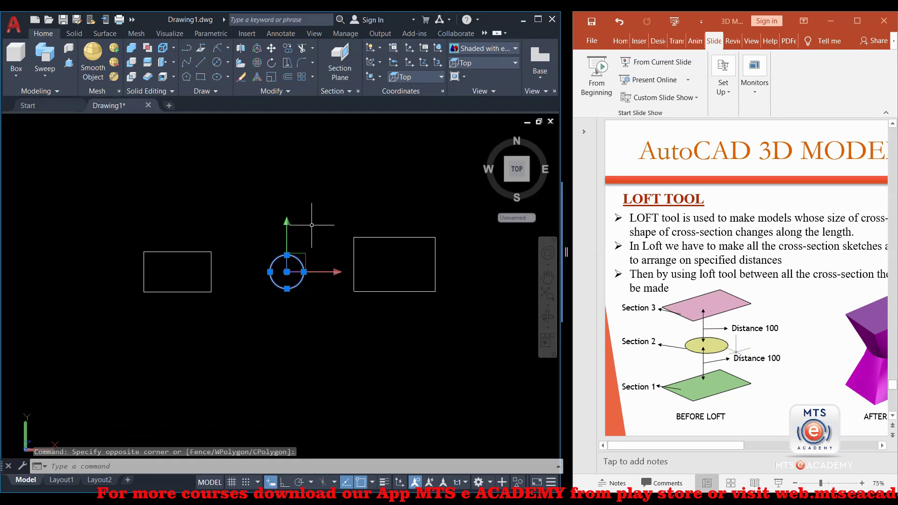
click(271, 47)
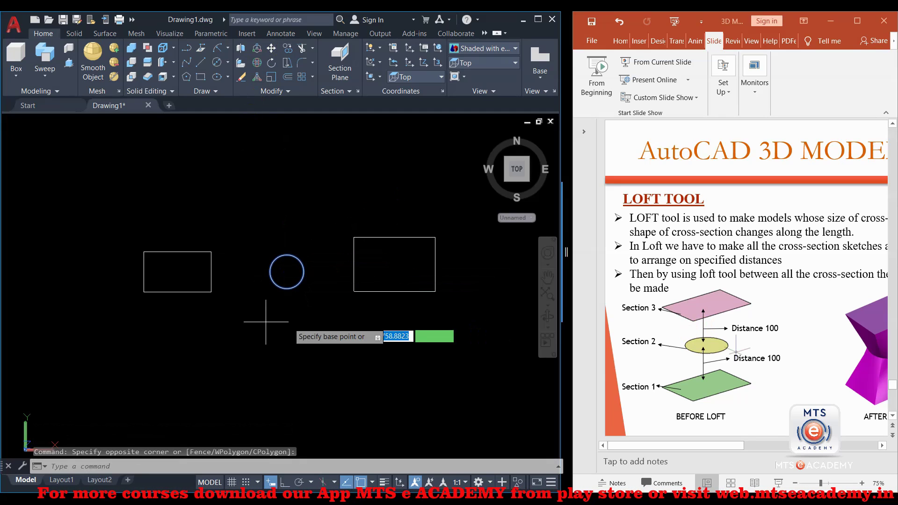
click(287, 273)
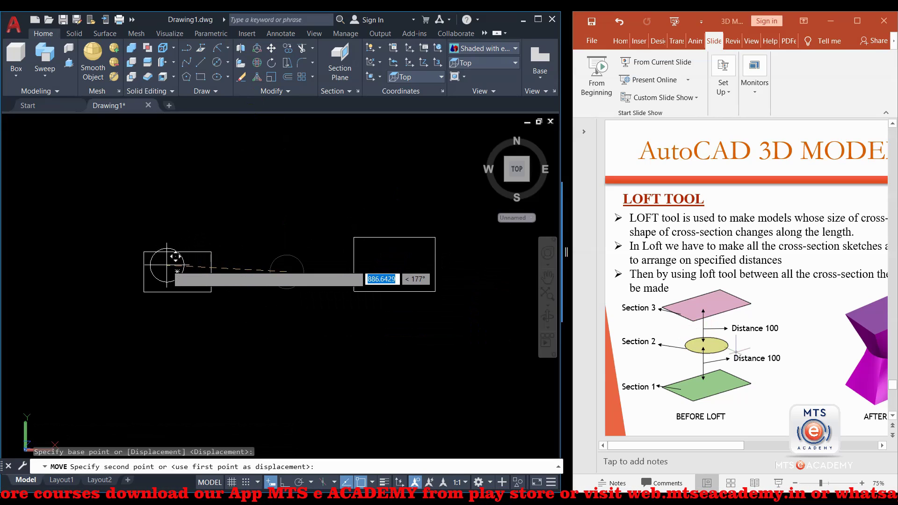
click(182, 272)
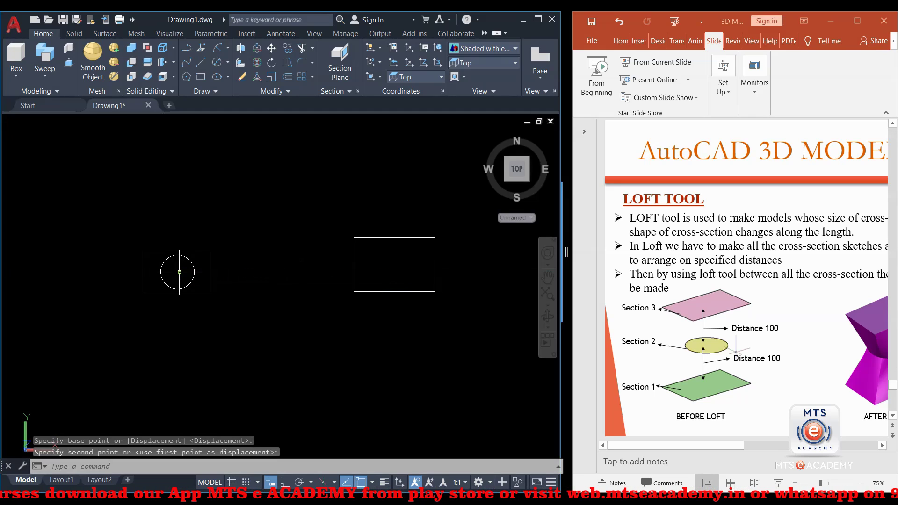
Move the 600 by 400 rectangle by its centre onto the shared centre of the circle and smaller rectangle.
click(332, 278)
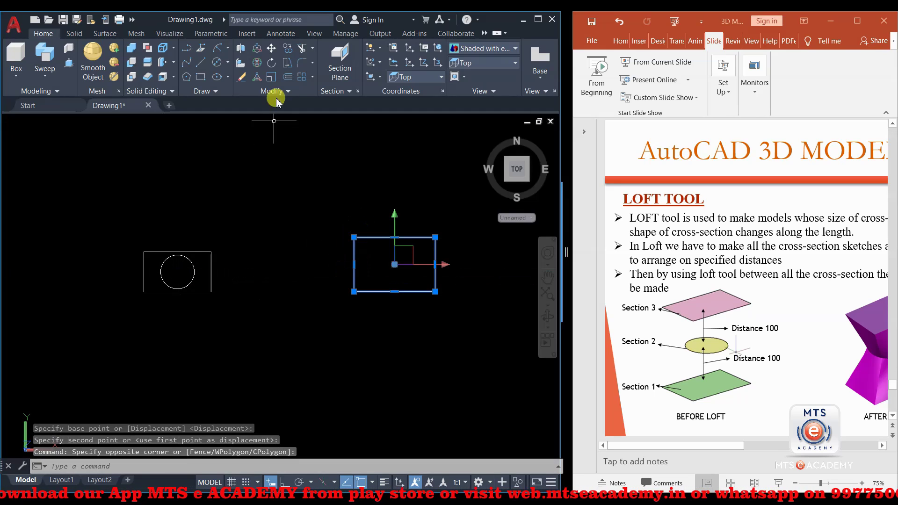
click(272, 48)
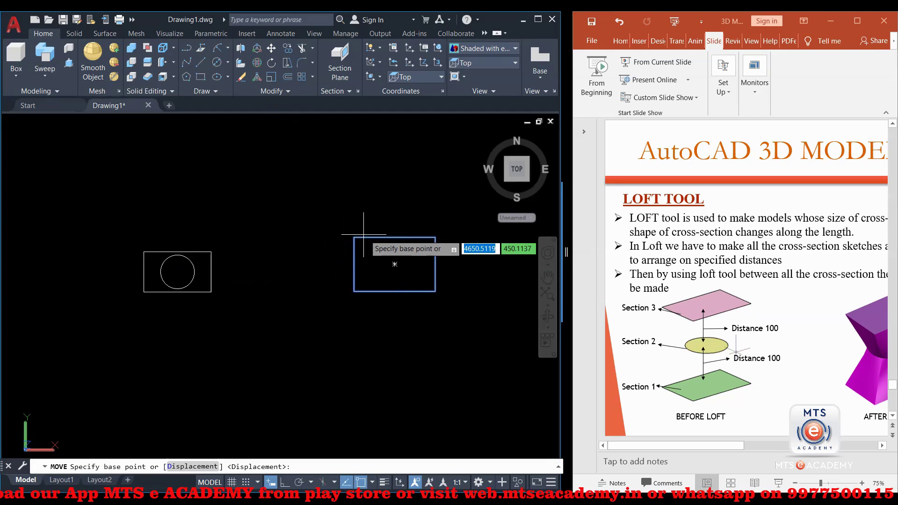
click(395, 265)
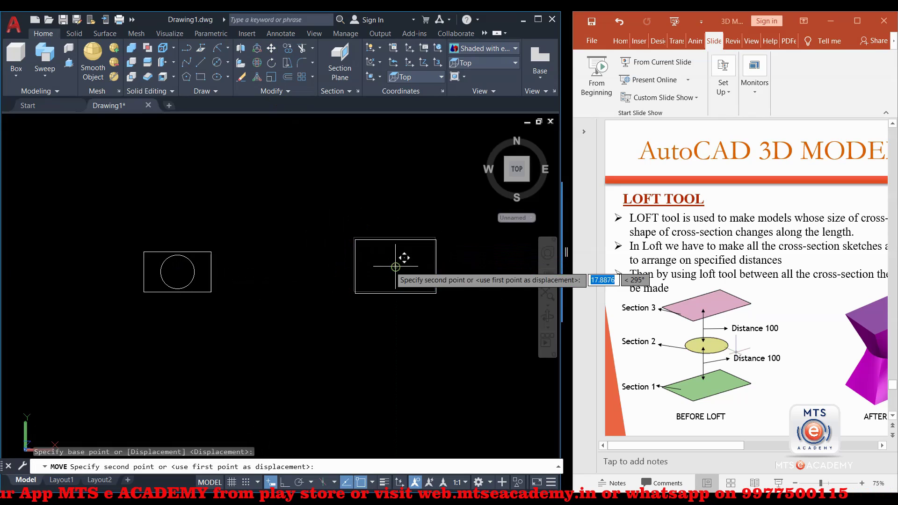
click(178, 271)
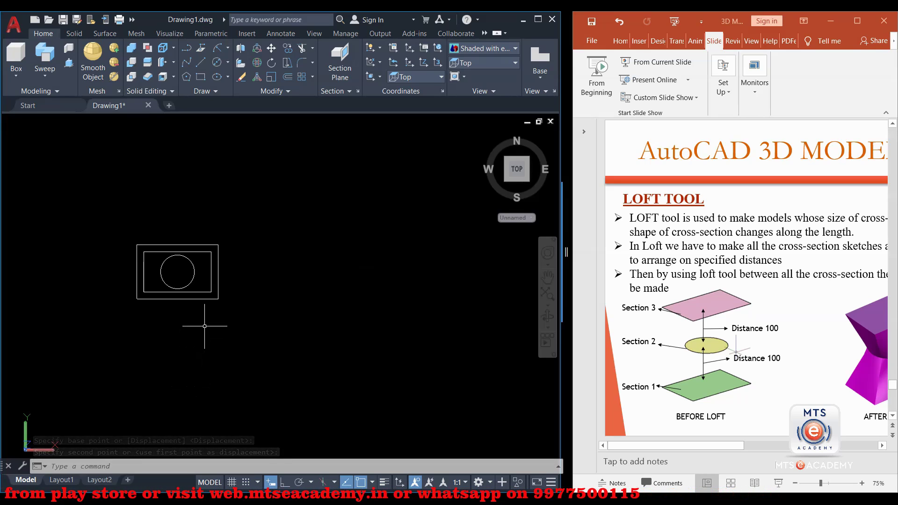
click(205, 252)
click(189, 263)
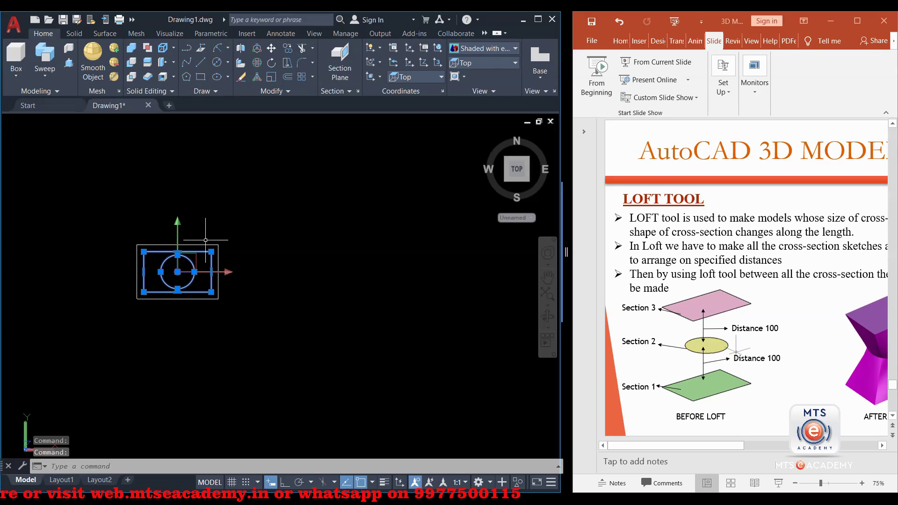
click(205, 243)
key(Escape)
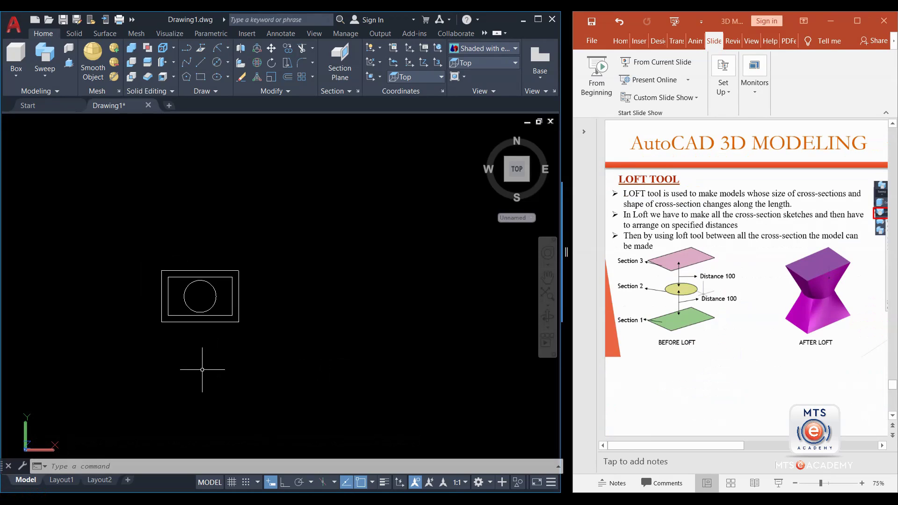
Turn Ortho mode on and raise the circle 400 straight up from the shared centre of the rectangles.
shift+middle_drag(202, 370, 232, 273)
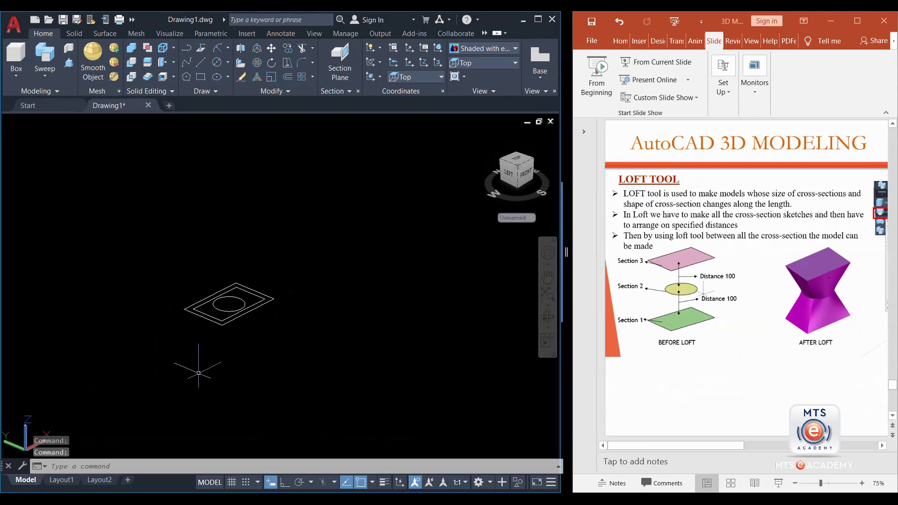
shift+middle_drag(248, 363, 204, 385)
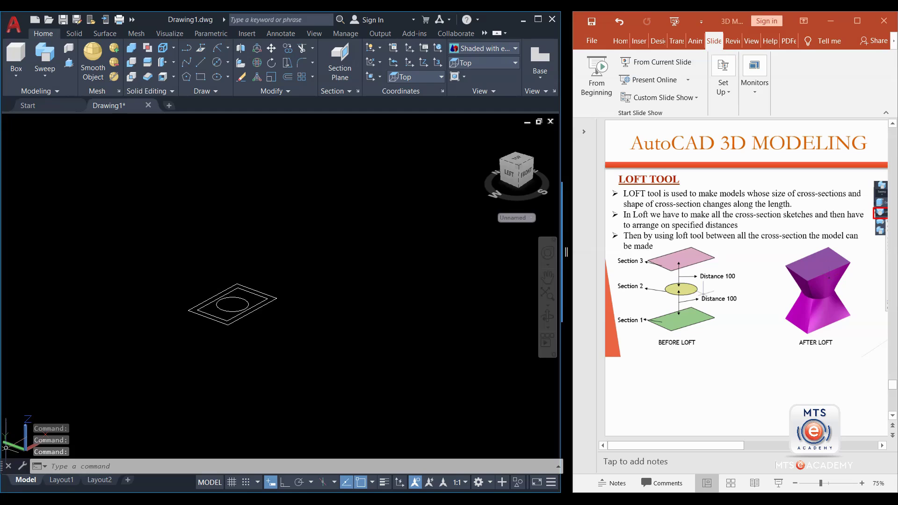
scroll(206, 304, up, 5)
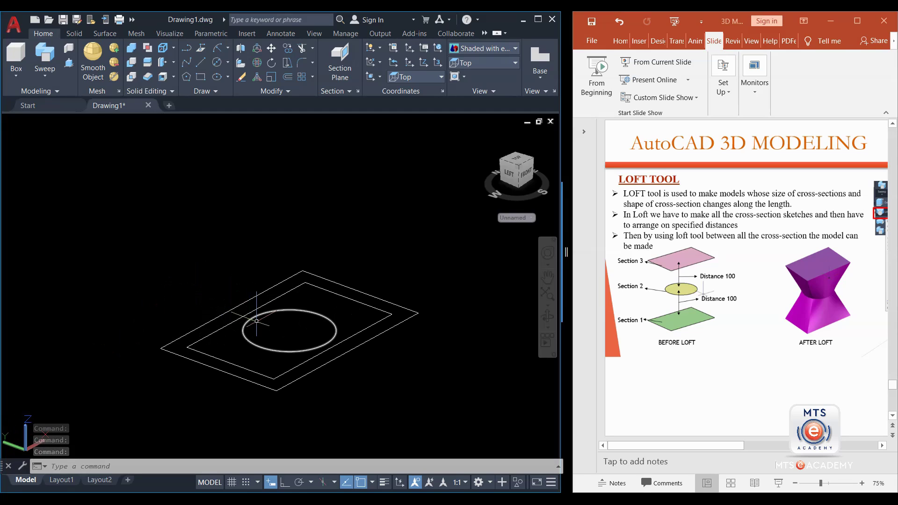
middle_drag(257, 321, 278, 335)
key(Escape)
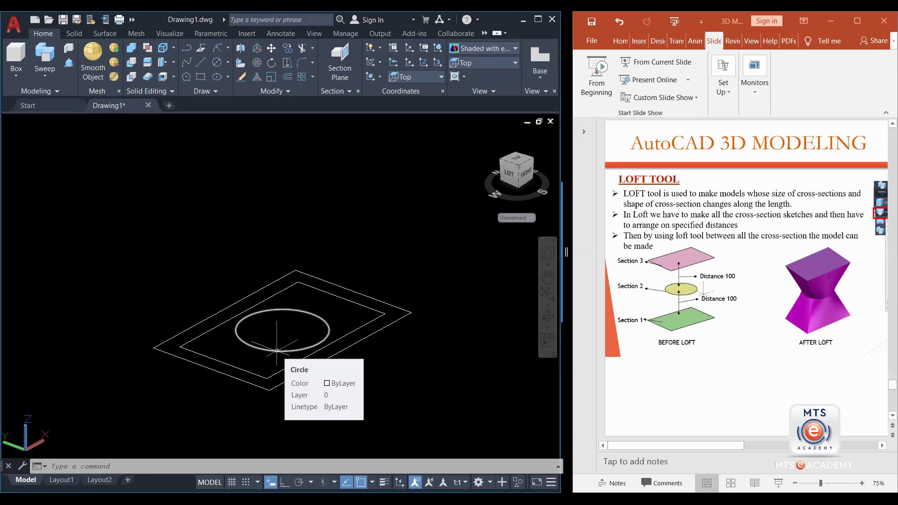
click(277, 351)
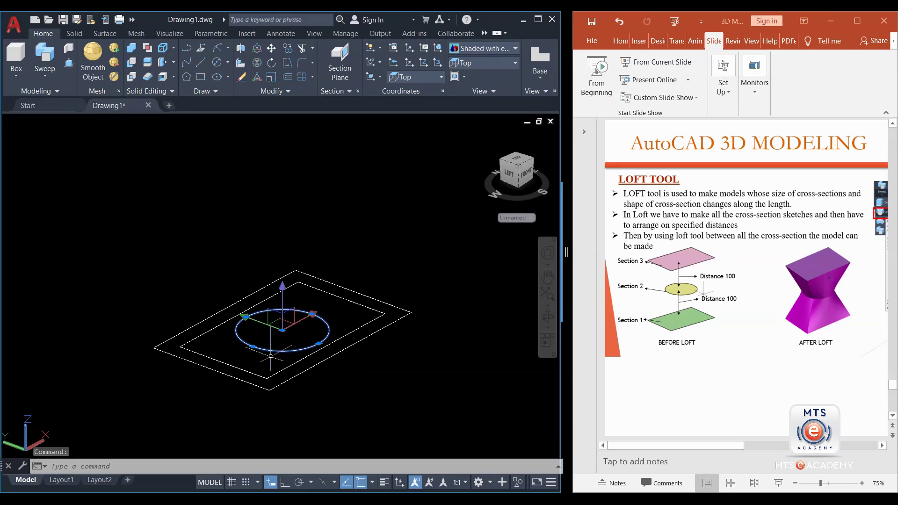
scroll(283, 333, up, 2)
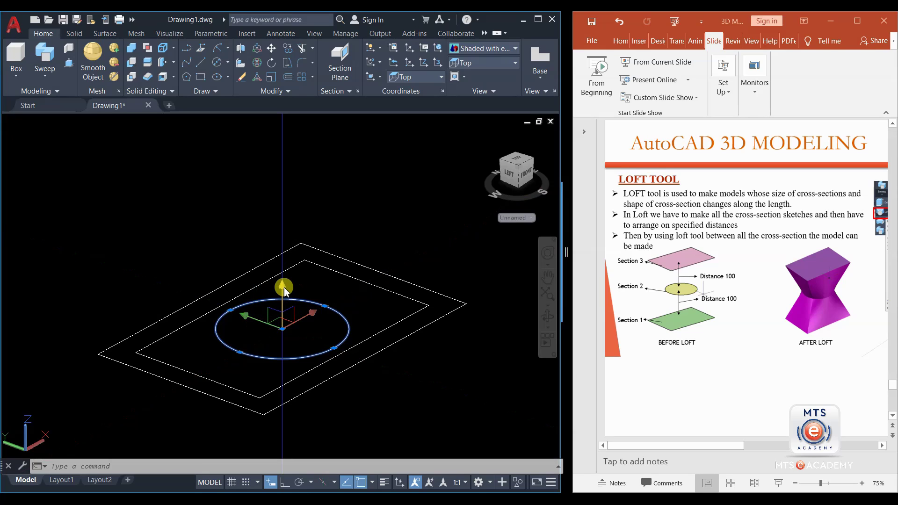
click(282, 327)
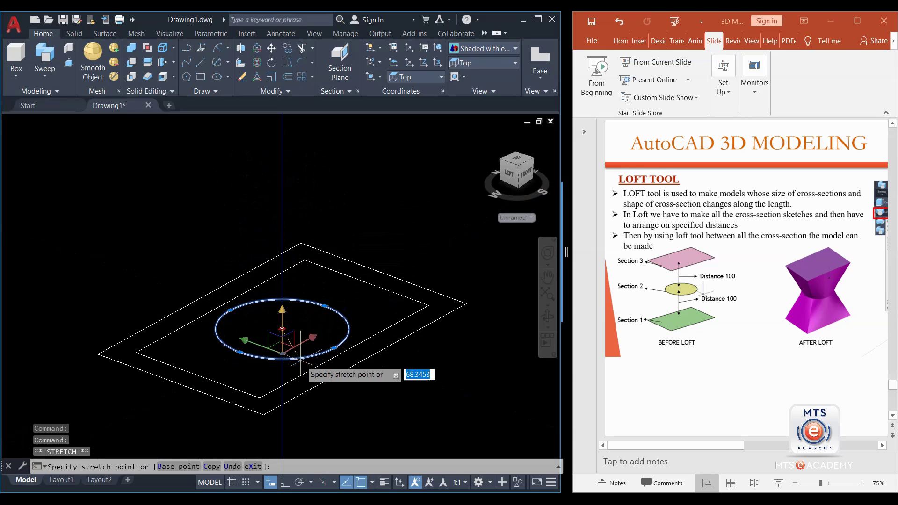
click(285, 482)
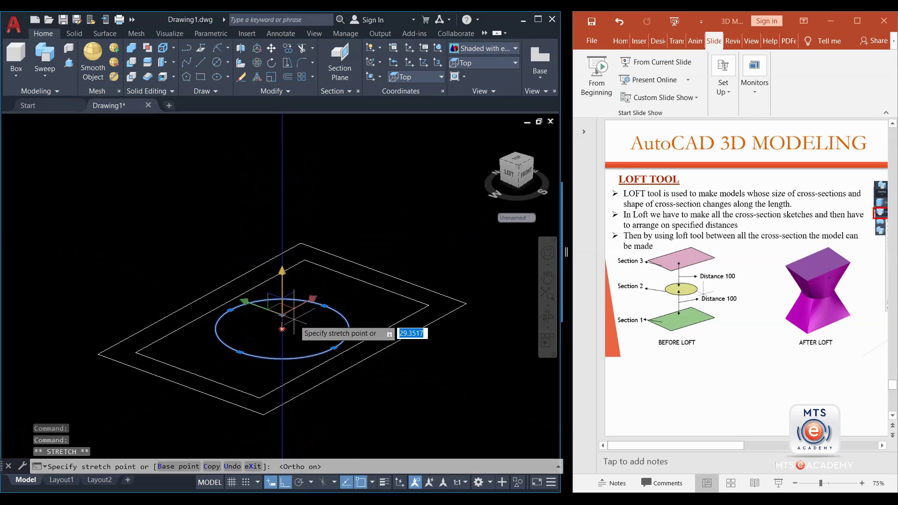
scroll(292, 317, down, 4)
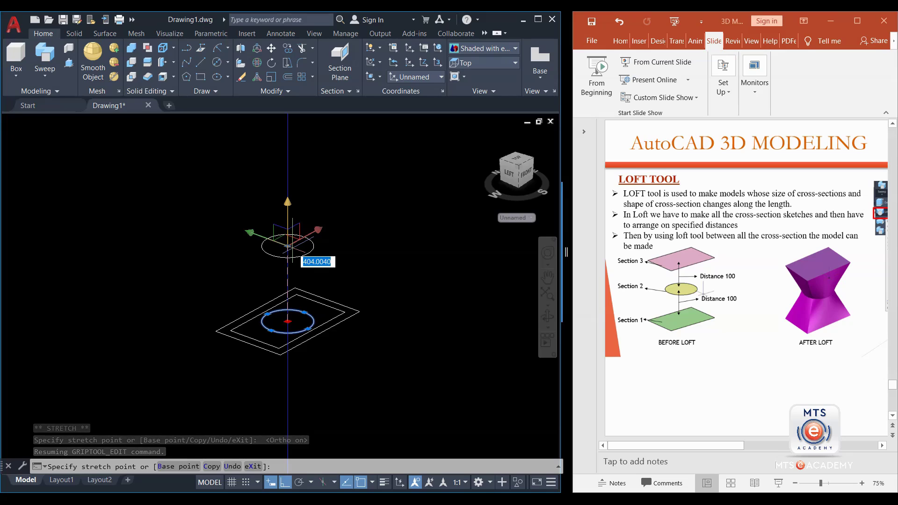
text(400)
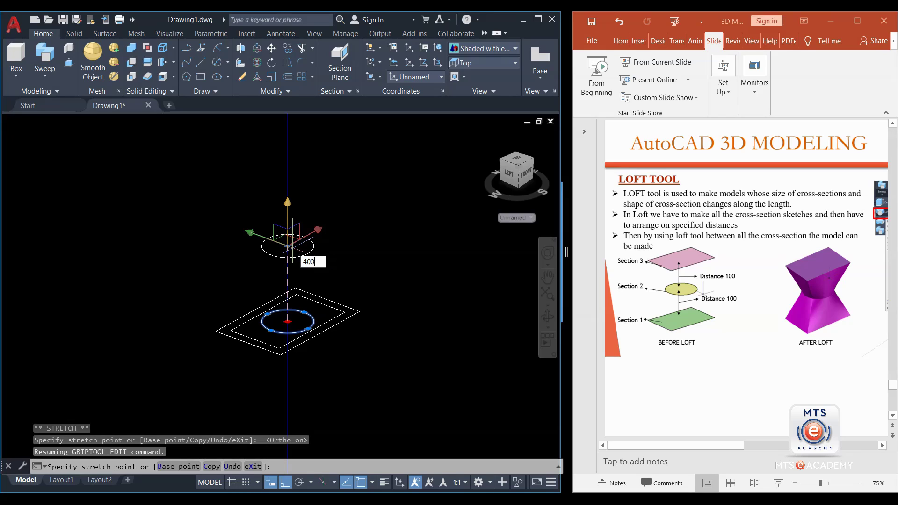
key(Return)
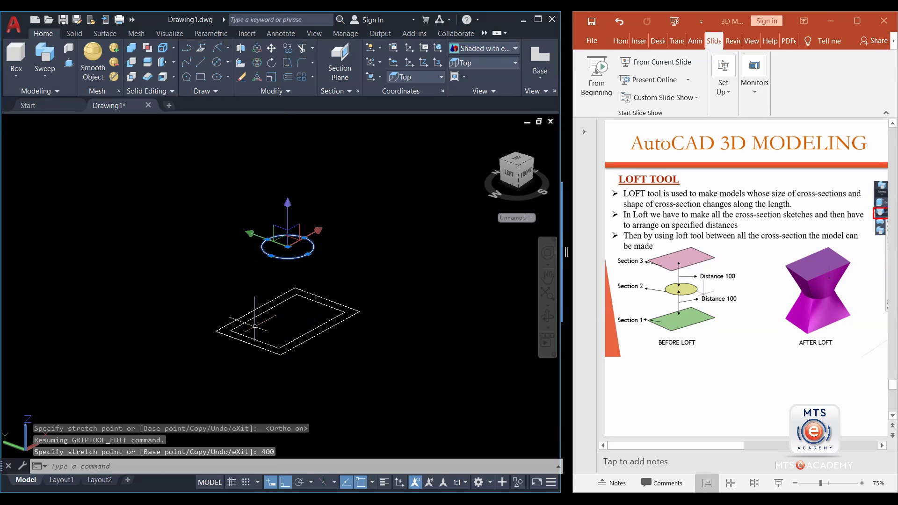
key(Escape)
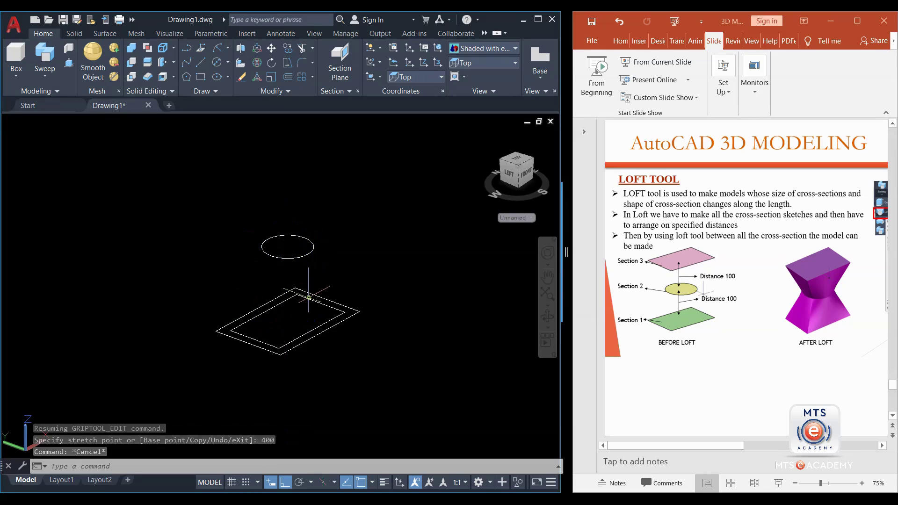
Move the inner 500 by 300 rectangle 800 straight up along the vertical axis, above the circle.
click(263, 342)
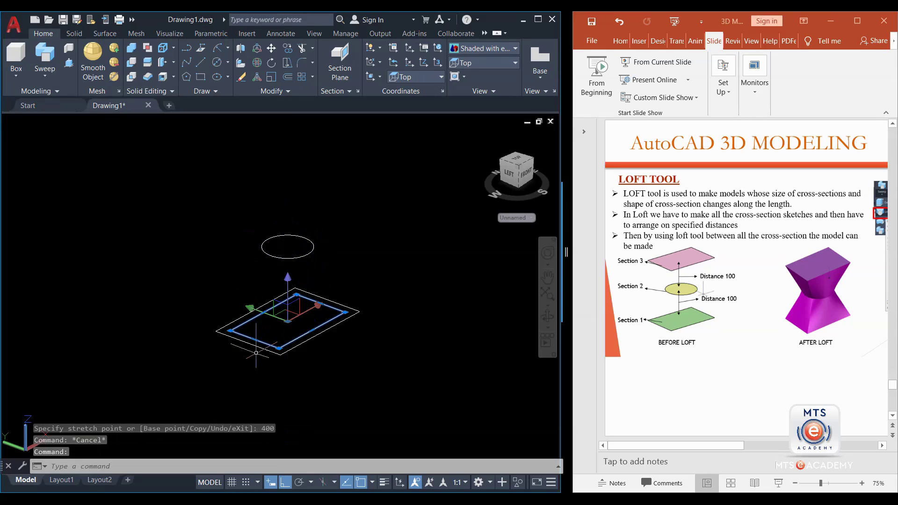
click(287, 295)
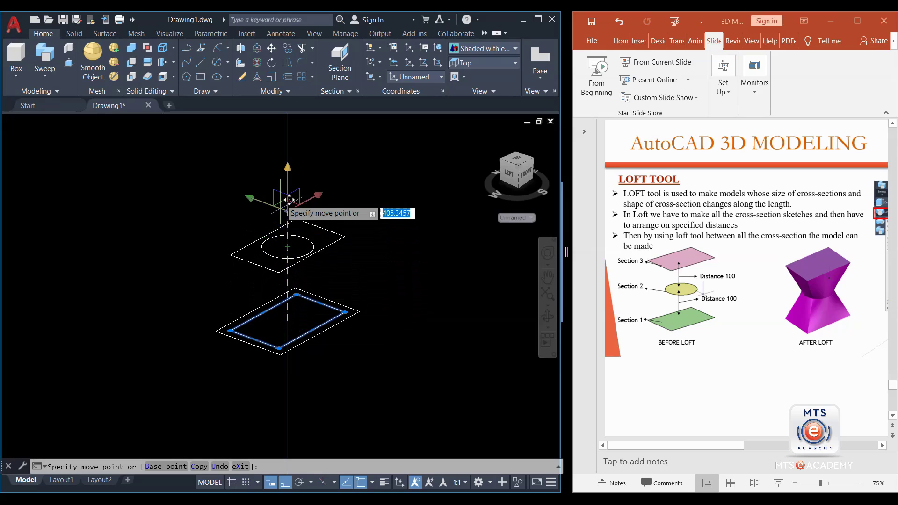
text(800)
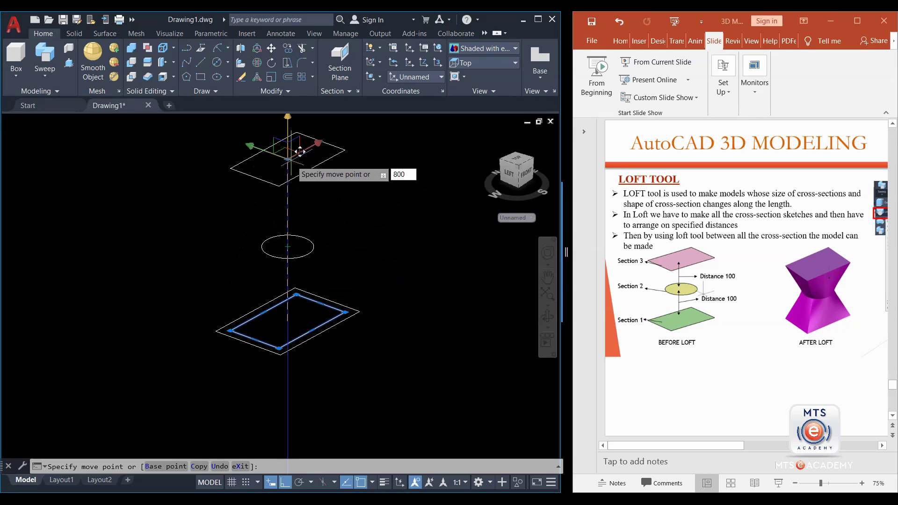
key(Return)
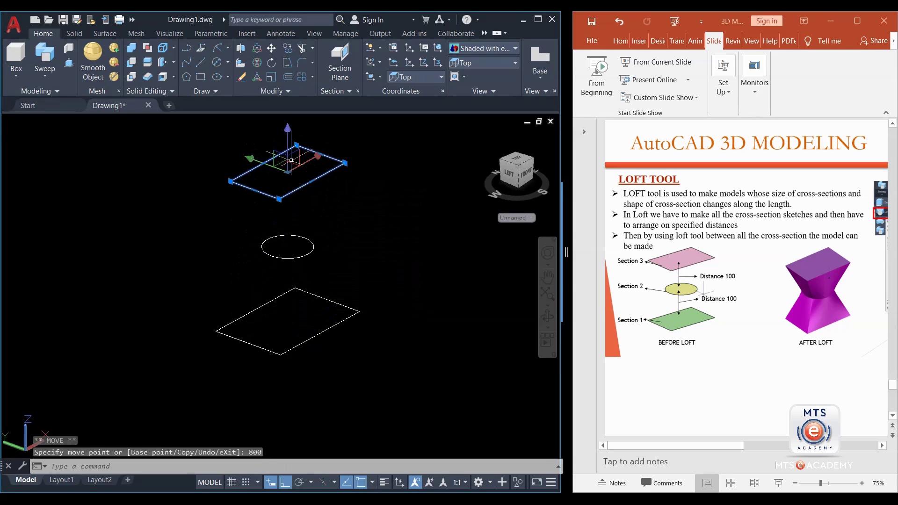
key(Escape)
Loft a solid from the base rectangle through the circle to the upper rectangle, using cross sections only.
shift+middle_drag(288, 267, 266, 223)
shift+middle_drag(188, 270, 295, 280)
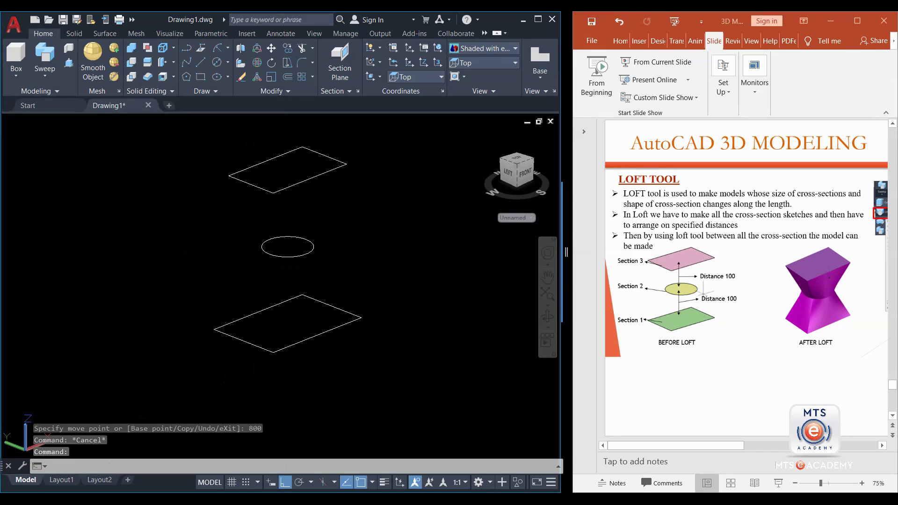
click(34, 73)
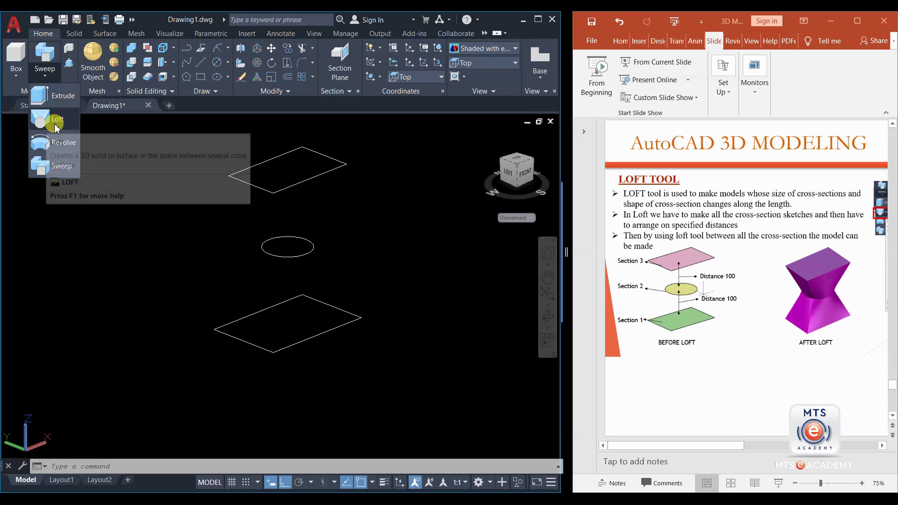
click(69, 127)
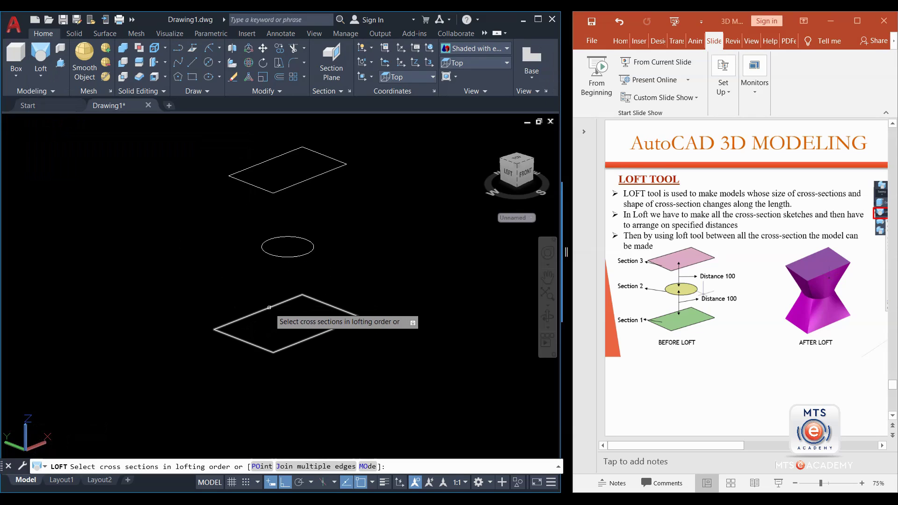
click(269, 308)
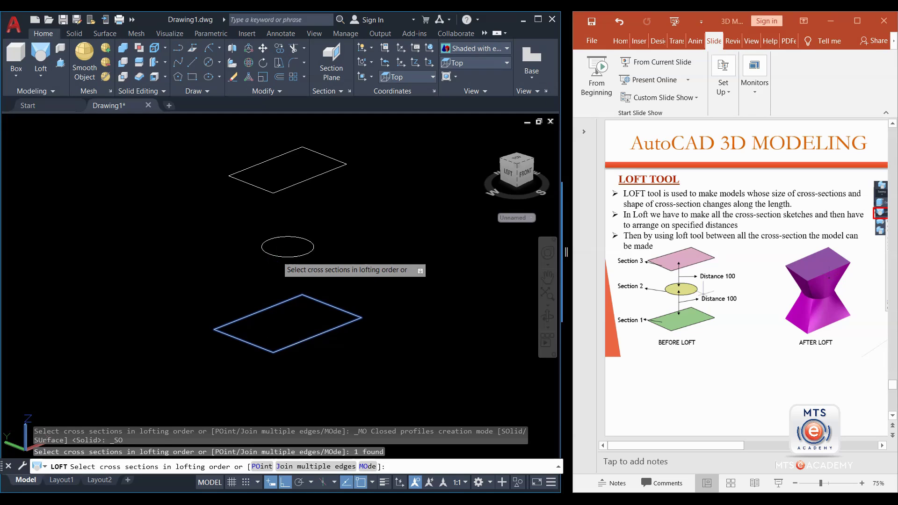
click(277, 256)
click(233, 178)
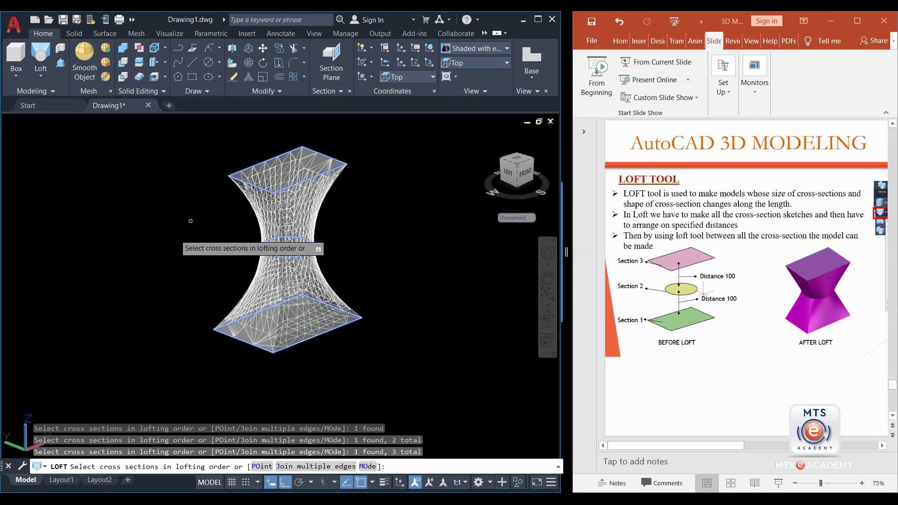
right_click(82, 325)
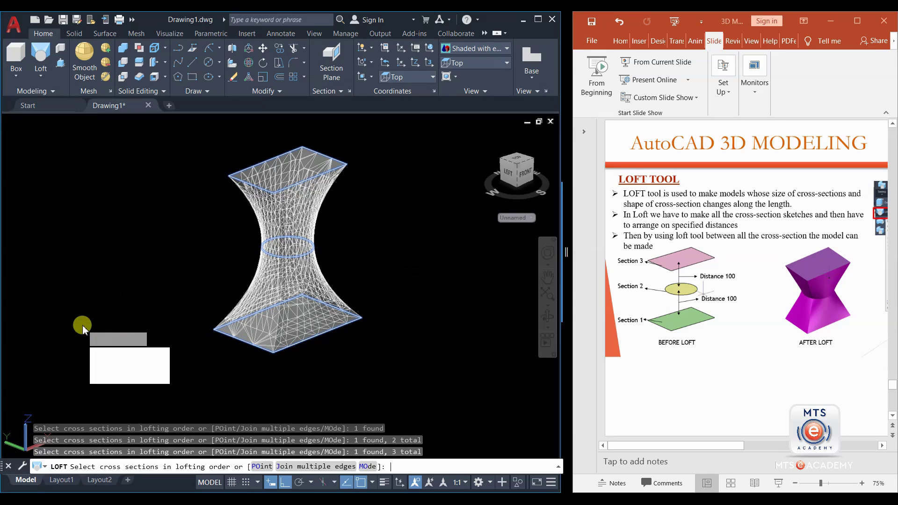
key(Return)
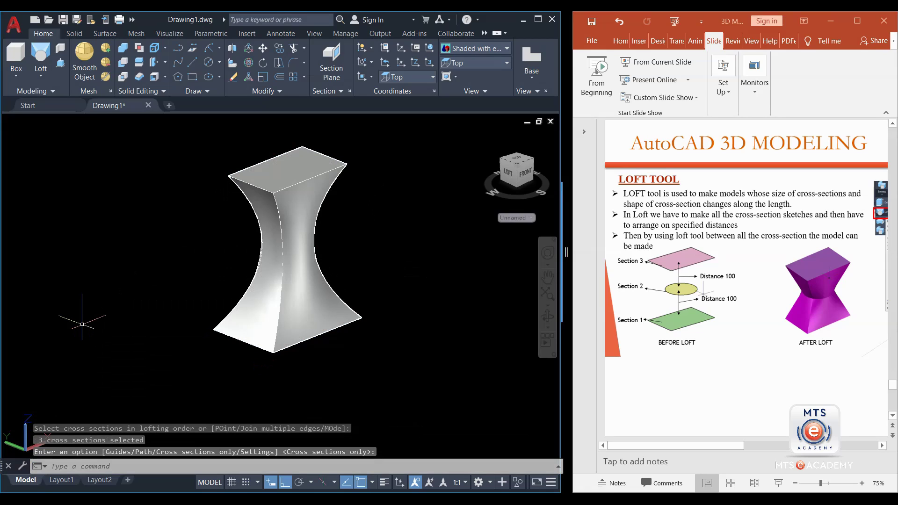
right_click(82, 325)
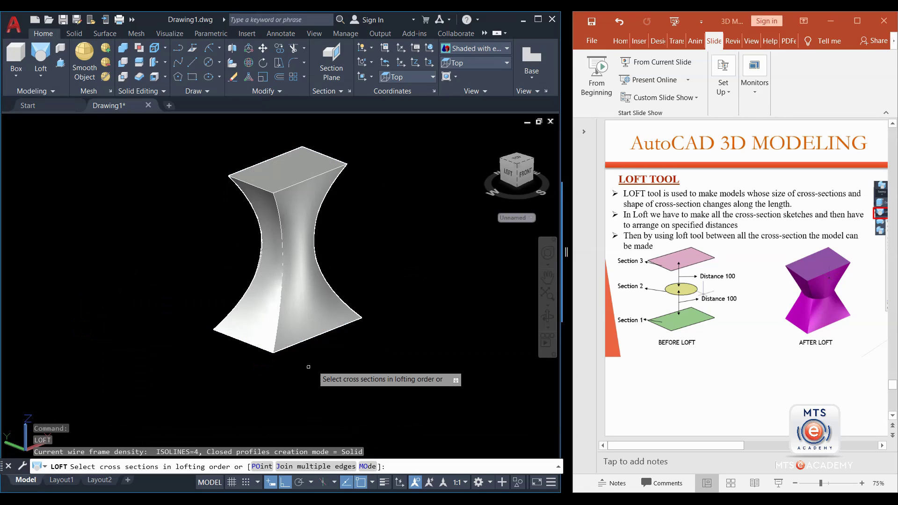
right_click(247, 375)
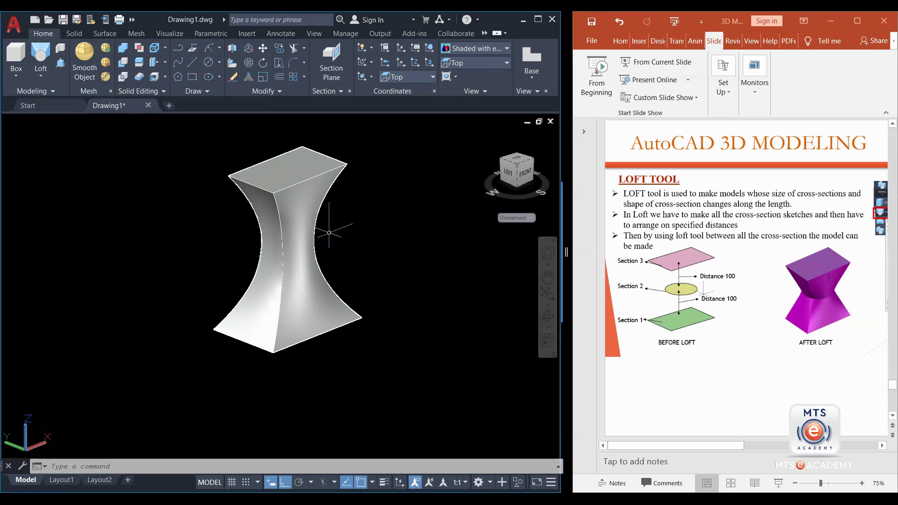
shift+middle_drag(304, 268, 347, 276)
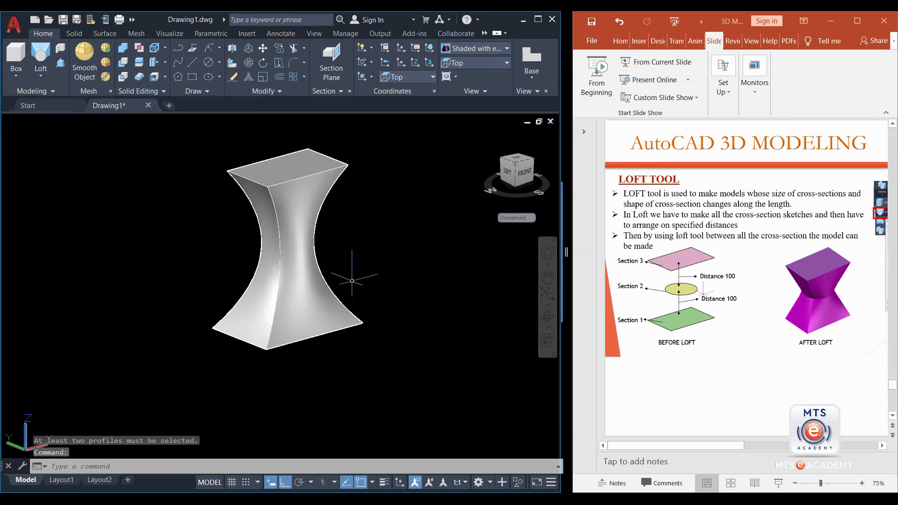
Undo the smooth loft to get back the three separate profiles.
key(ctrl+z)
key(ctrl+z)
key(ctrl+z)
key(ctrl+z)
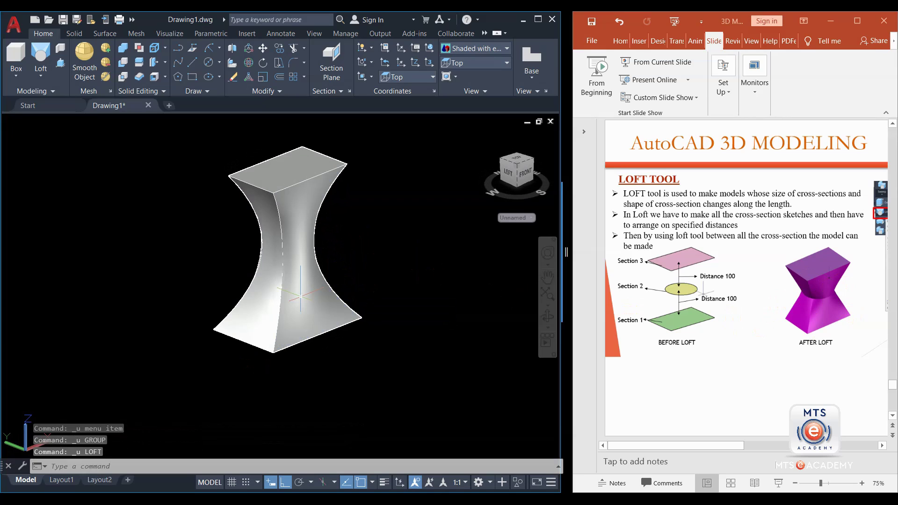
Loft the base rectangle, circle and upper rectangle in that order, with surface control at cross sections set to Ruled.
click(45, 63)
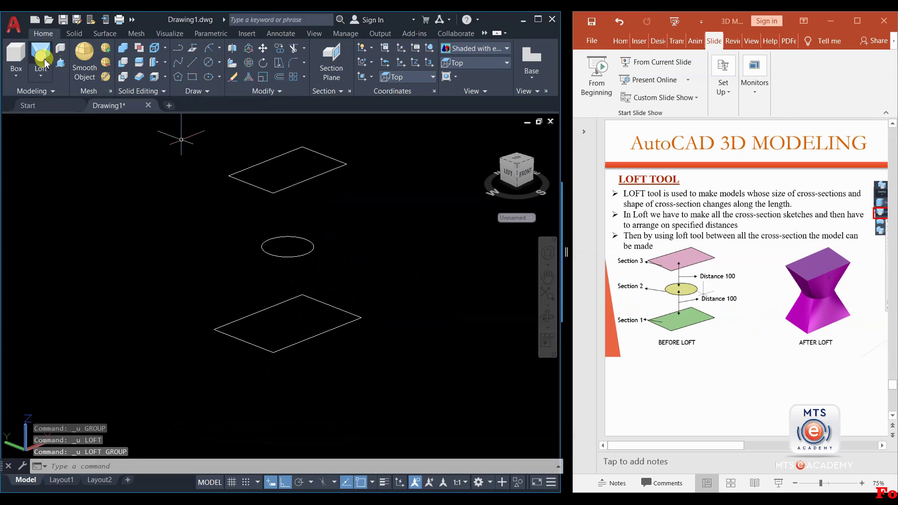
click(326, 304)
click(308, 251)
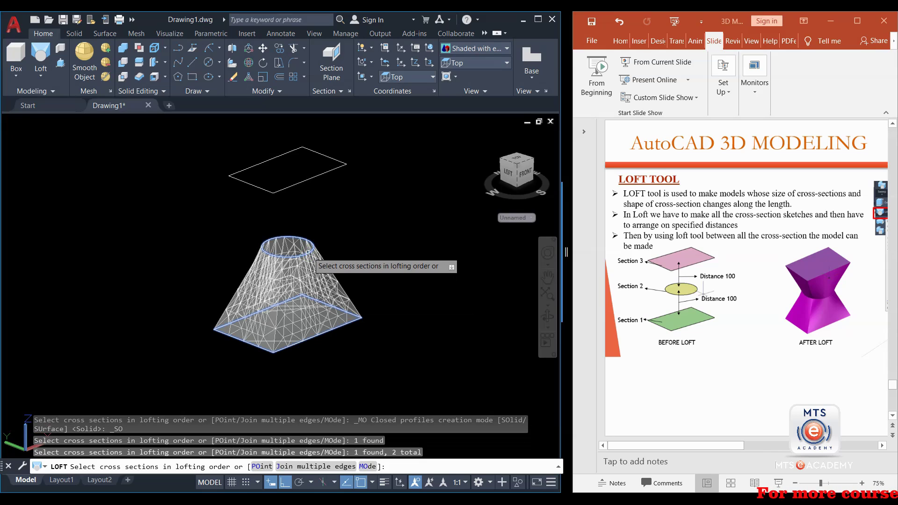
click(340, 166)
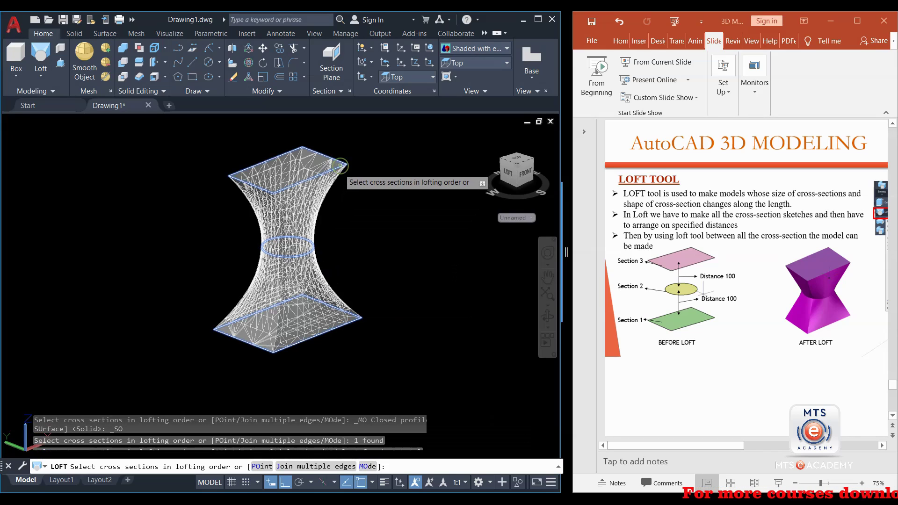
right_click(333, 220)
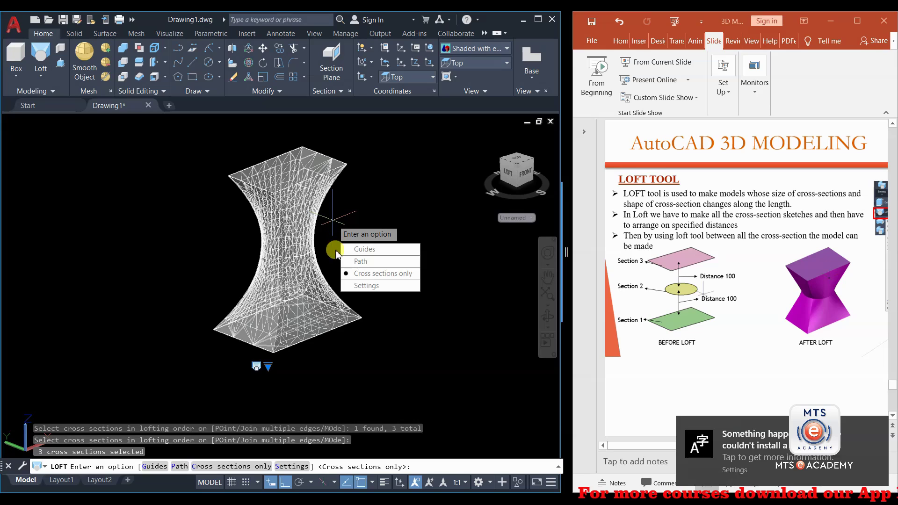
click(370, 288)
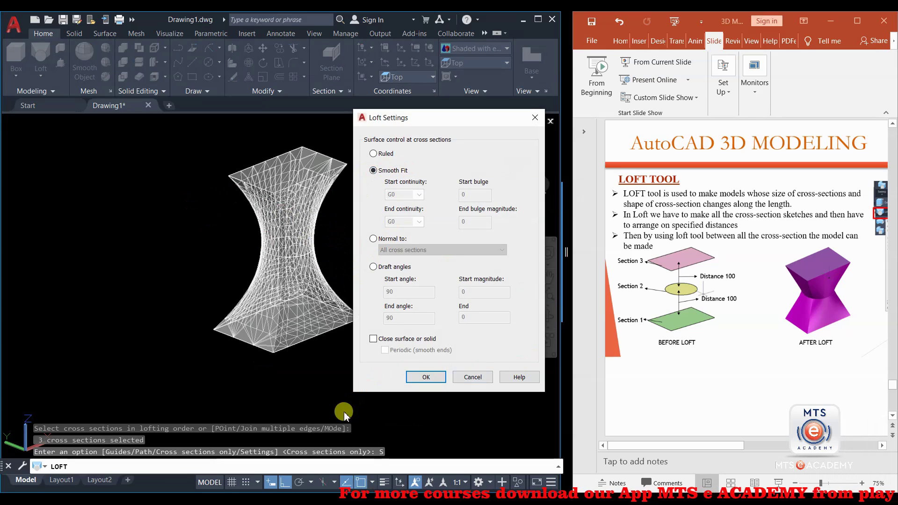
click(374, 154)
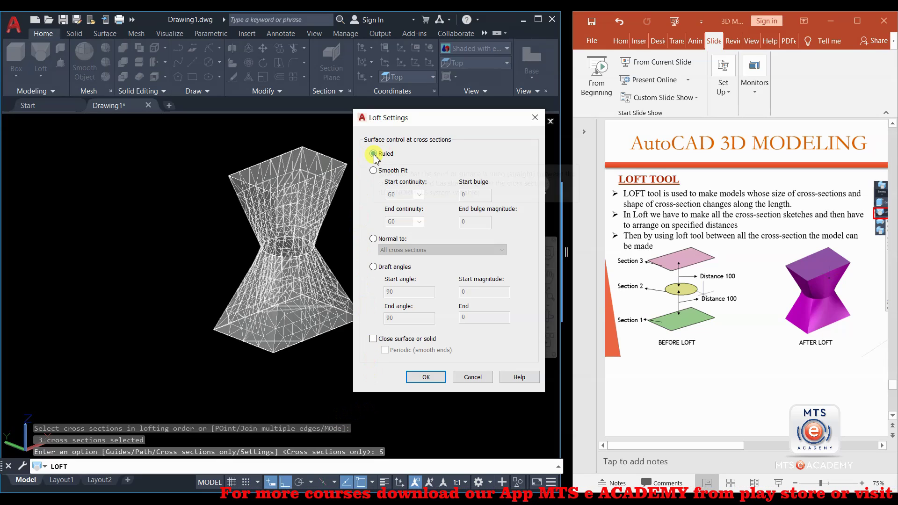
click(426, 377)
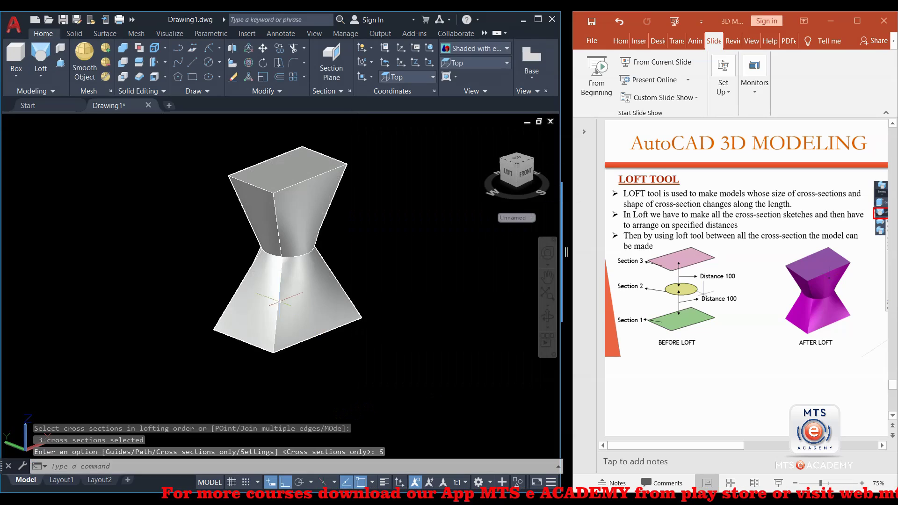